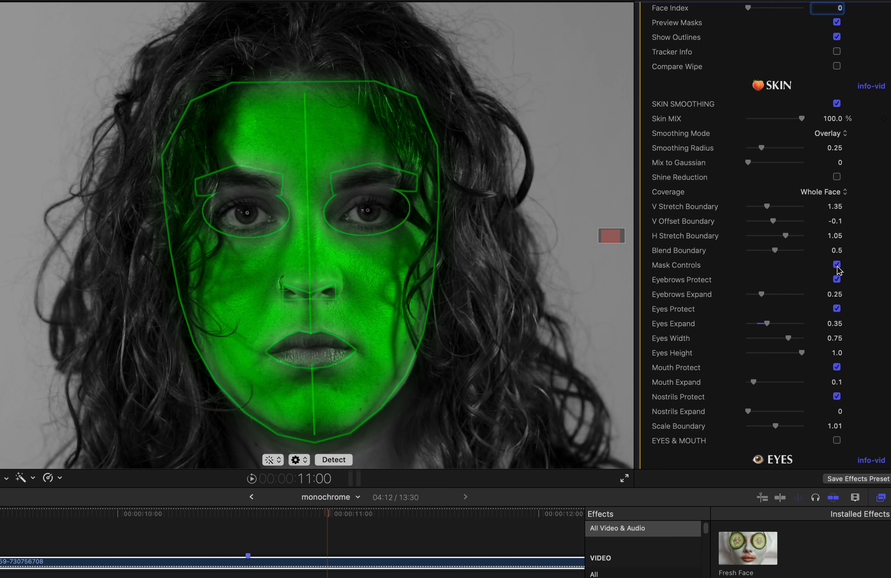
# - Turn off the skin mask controls and the mask preview, and move the playhead to 10:09
pyautogui.click(837, 265)
pyautogui.scroll(3, 827, 136)
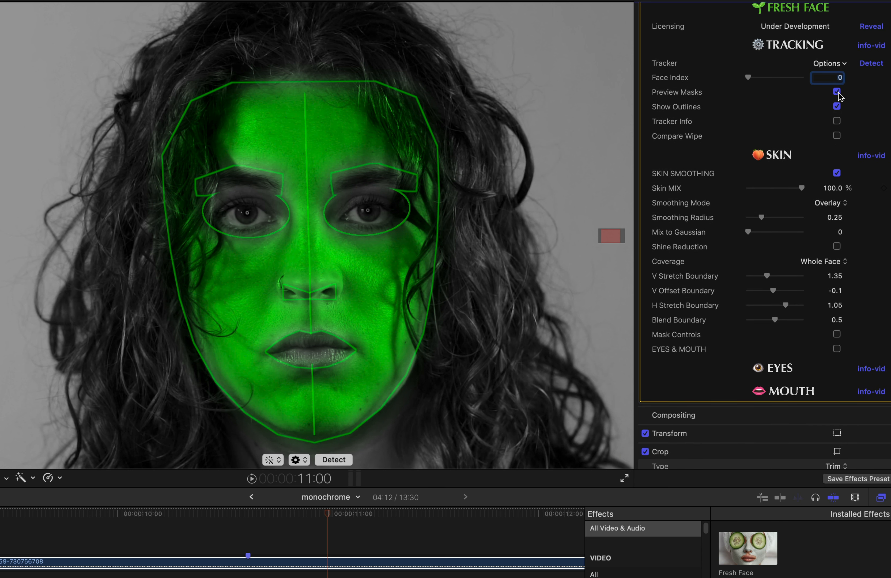
pyautogui.click(836, 92)
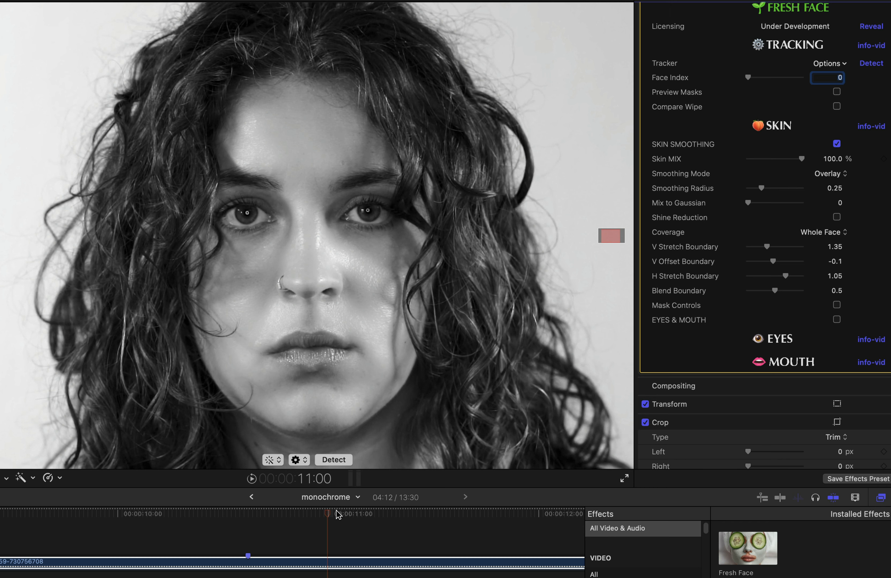
pyautogui.moveTo(338, 514); pyautogui.dragTo(157, 536)
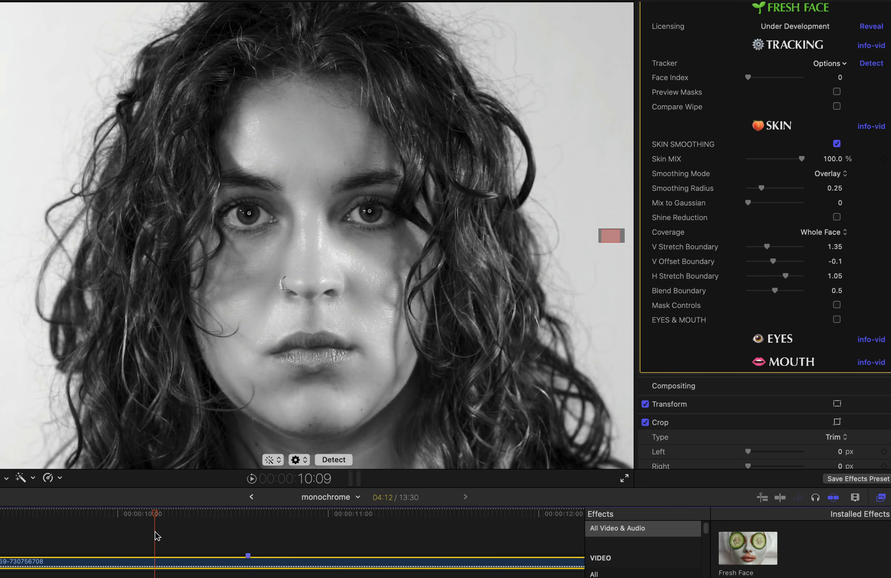
# - Compare the smoothed and original halves of the face with Compare Wipe at about 0.49, and turn the wipe off
pyautogui.scroll(3, 837, 149)
pyautogui.click(836, 146)
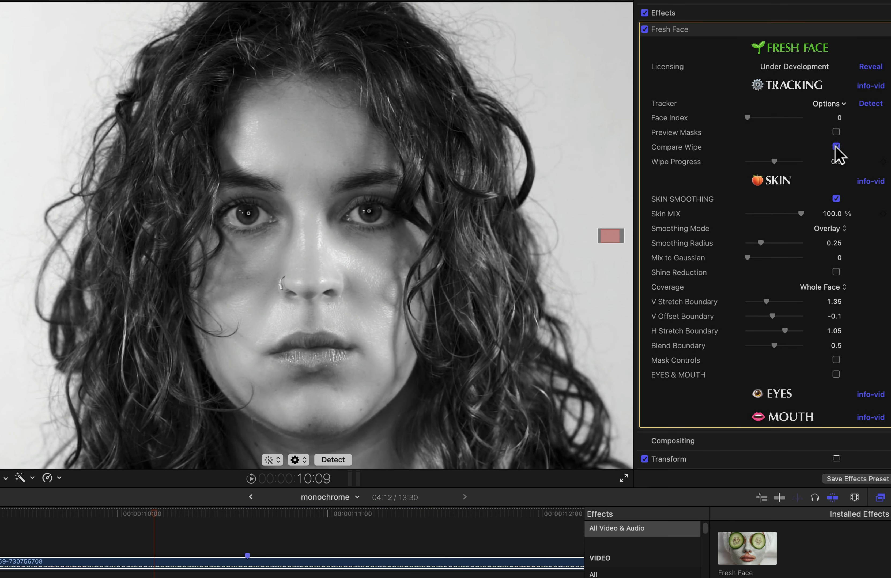
pyautogui.moveTo(775, 165)
pyautogui.mouseDown()
pyautogui.moveTo(745, 168)
pyautogui.moveTo(790, 167)
pyautogui.moveTo(766, 161)
pyautogui.moveTo(777, 164)
pyautogui.mouseUp()
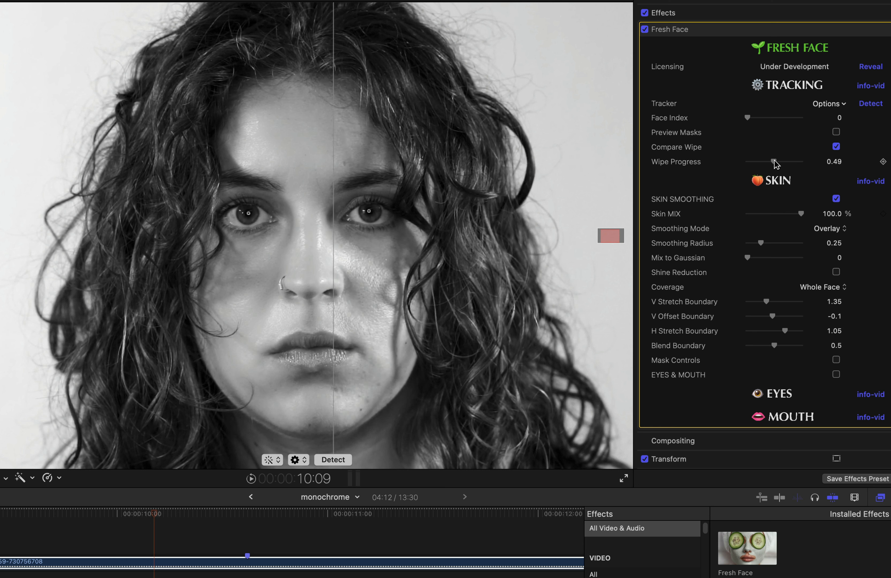
pyautogui.click(836, 147)
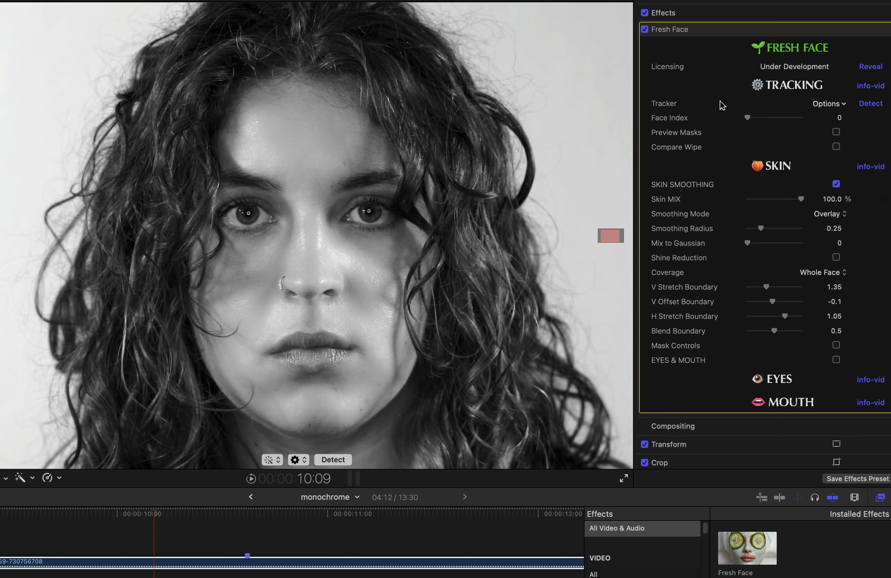
# - Magnify the viewer to 200% and compare the face with the Fresh Face effect disabled and enabled
pyautogui.click(646, 33)
pyautogui.click(646, 33)
pyautogui.click(646, 32)
pyautogui.click(570, 2)
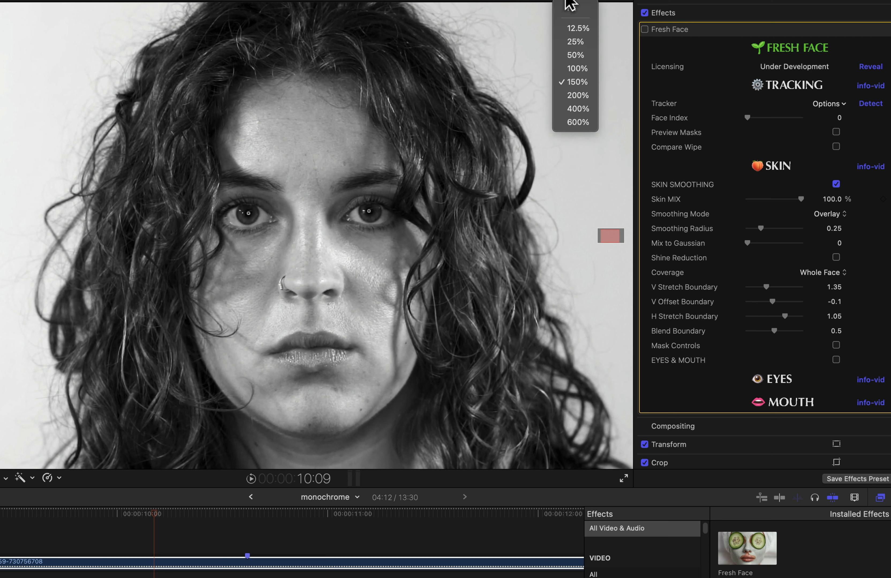
pyautogui.click(576, 95)
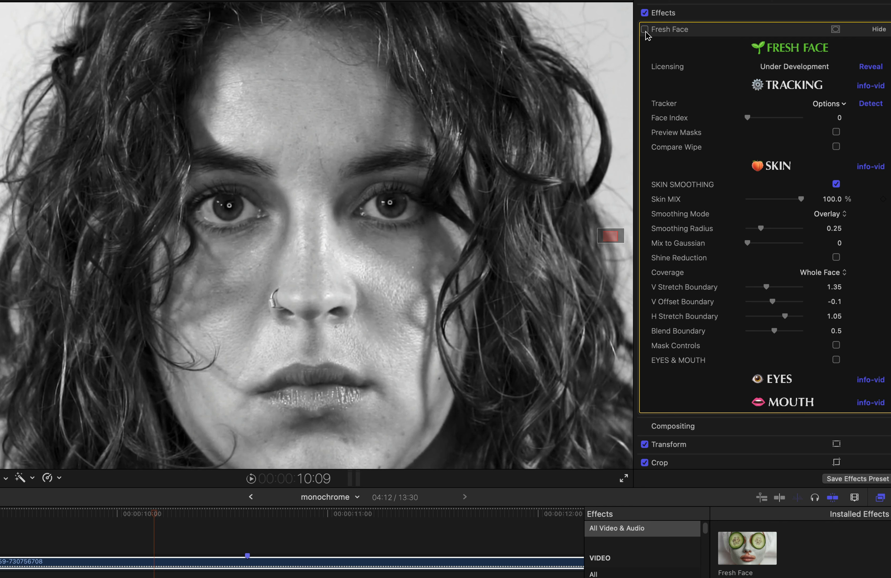
pyautogui.click(646, 30)
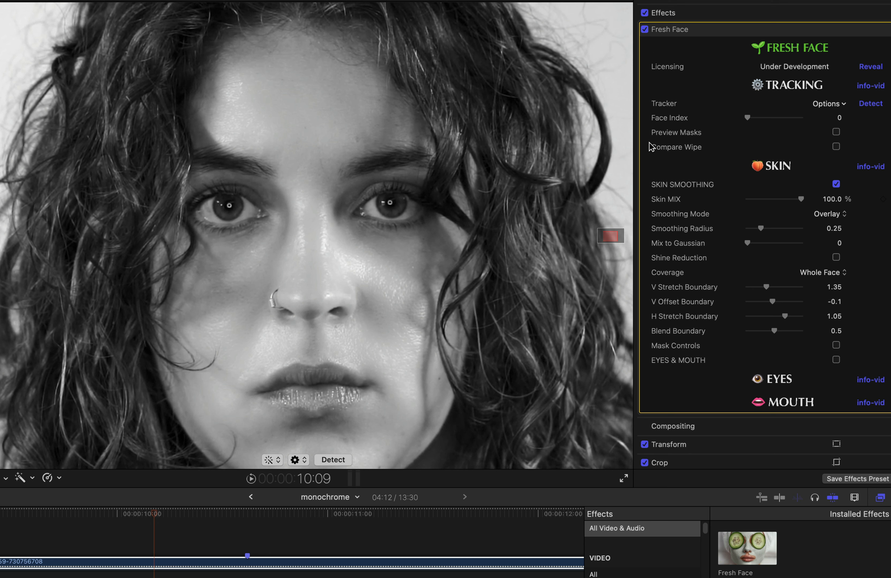
# - Switch the Fresh Face effect off and on repeatedly at 10:10 to examine the skin texture, leaving it on
pyautogui.click(161, 514)
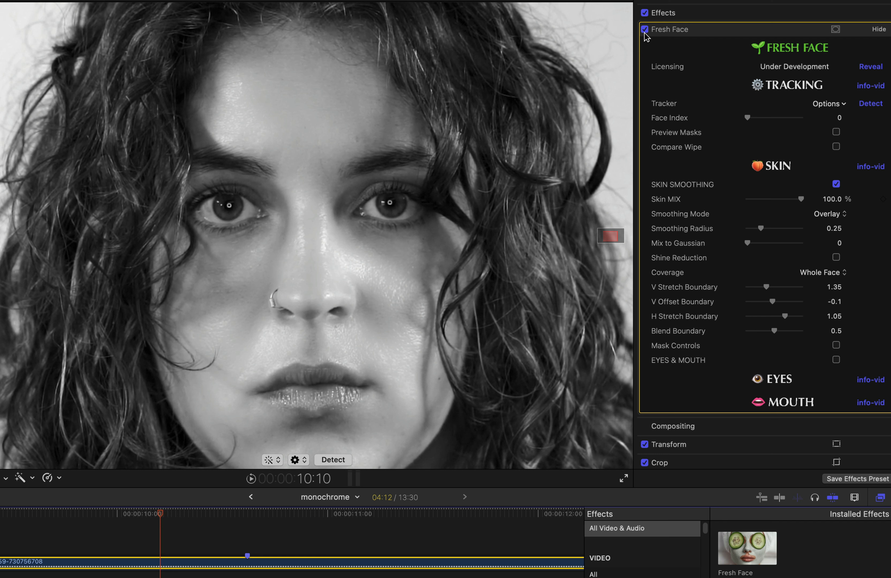
pyautogui.click(654, 23)
pyautogui.click(645, 30)
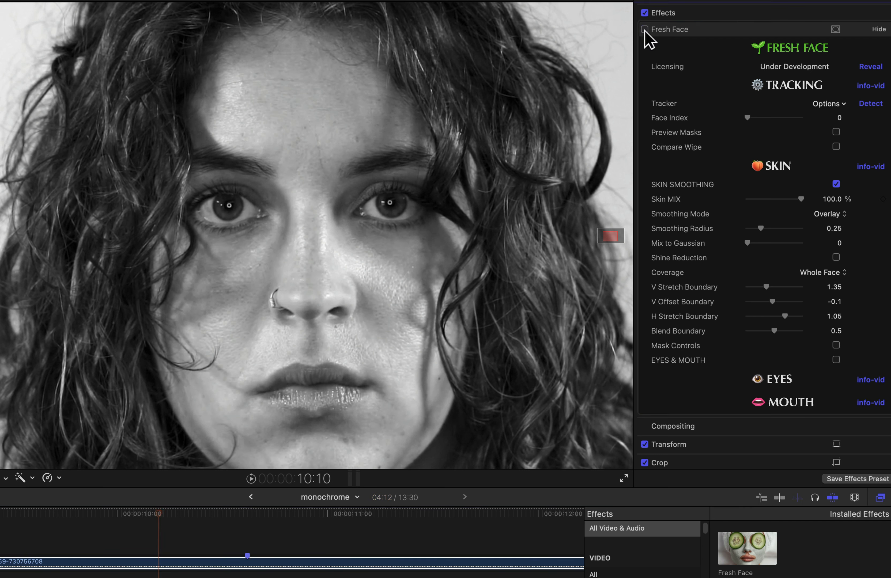
pyautogui.click(644, 30)
pyautogui.click(644, 30)
pyautogui.click(644, 30)
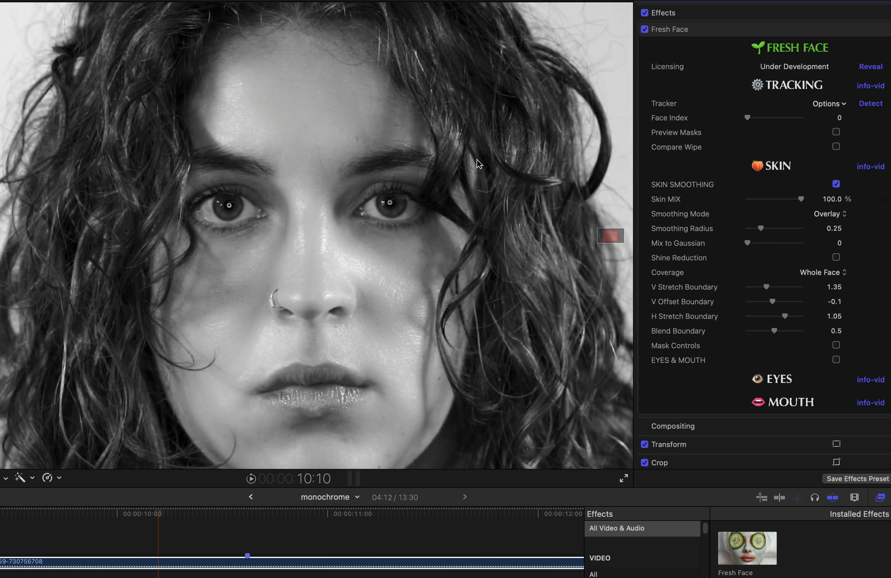
pyautogui.click(644, 30)
pyautogui.click(644, 30)
# - Set the Smoothing Radius to 0.12 after trying it at 0
pyautogui.moveTo(761, 228); pyautogui.dragTo(747, 232)
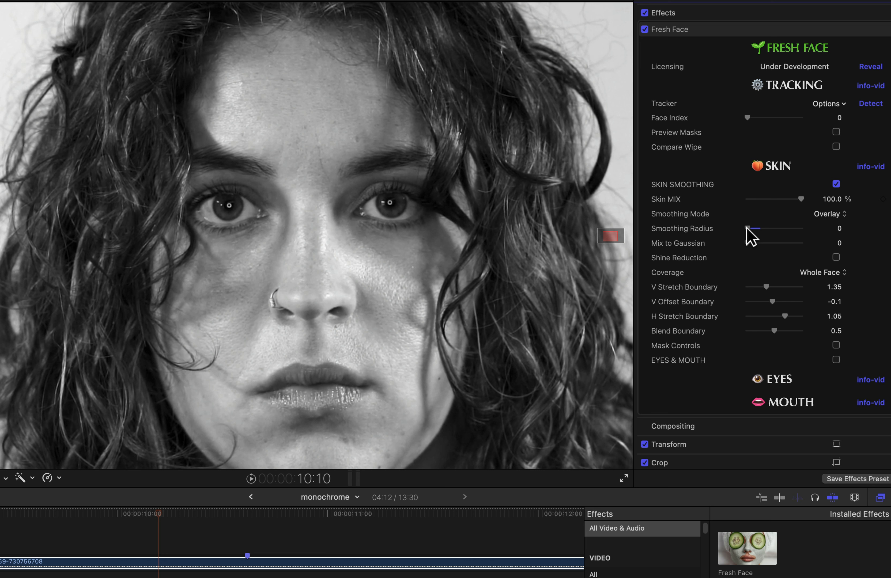
pyautogui.moveTo(746, 227); pyautogui.dragTo(755, 229)
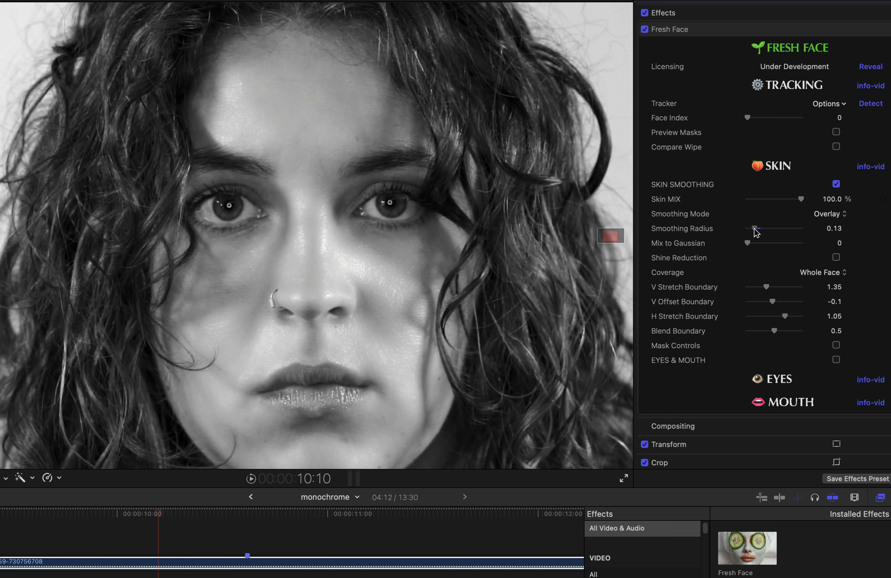
pyautogui.moveTo(755, 228)
pyautogui.mouseDown()
pyautogui.moveTo(811, 225)
pyautogui.moveTo(734, 226)
pyautogui.moveTo(753, 228)
pyautogui.mouseUp()
# - Toggle Skin Smoothing off and on several times to compare the skin, leaving it enabled
pyautogui.click(836, 184)
pyautogui.click(836, 183)
pyautogui.click(836, 184)
pyautogui.click(836, 184)
pyautogui.click(836, 184)
pyautogui.click(836, 184)
# - Enable Compare Wipe, sweep its progress to about 0.59 across the face, and disable it
pyautogui.click(836, 147)
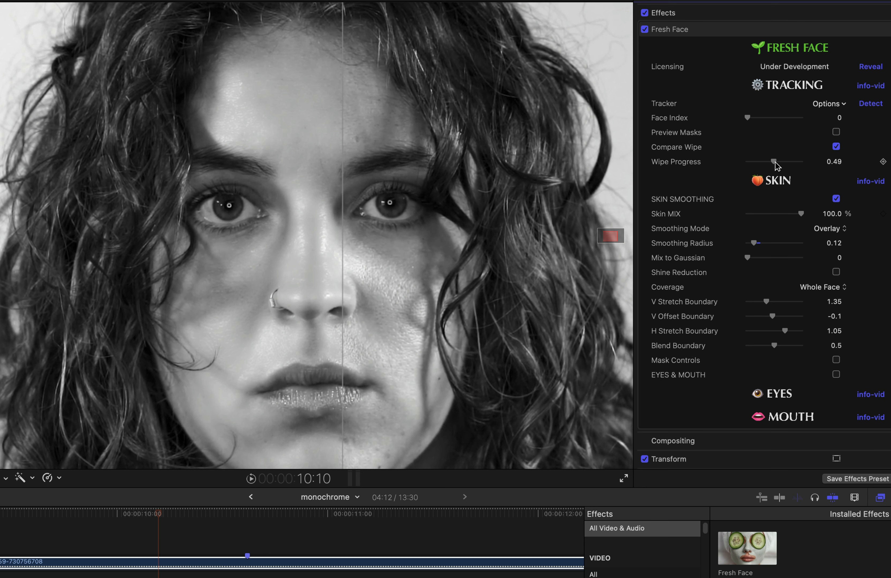
pyautogui.moveTo(773, 162); pyautogui.dragTo(779, 162)
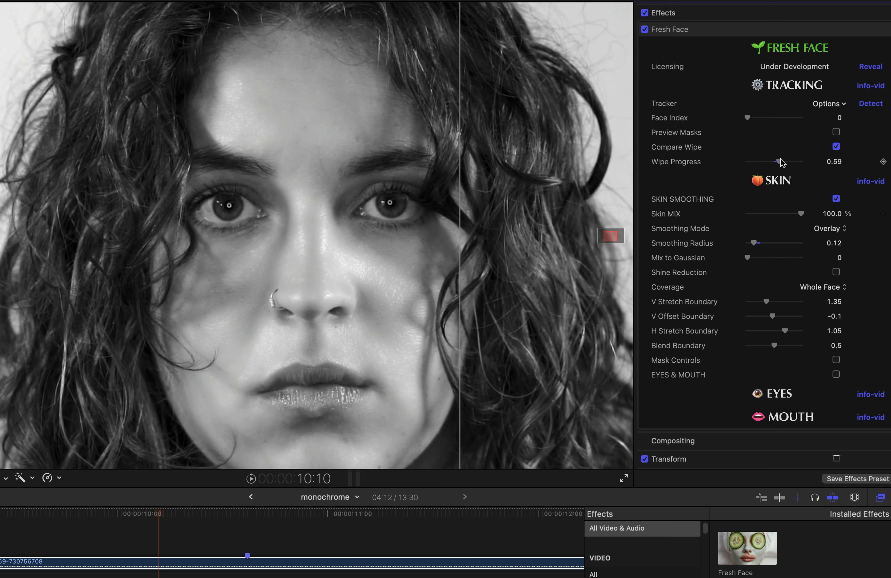
pyautogui.click(835, 146)
# - Try Soft Light against Overlay as the Smoothing Mode twice, returning to Overlay
pyautogui.click(826, 213)
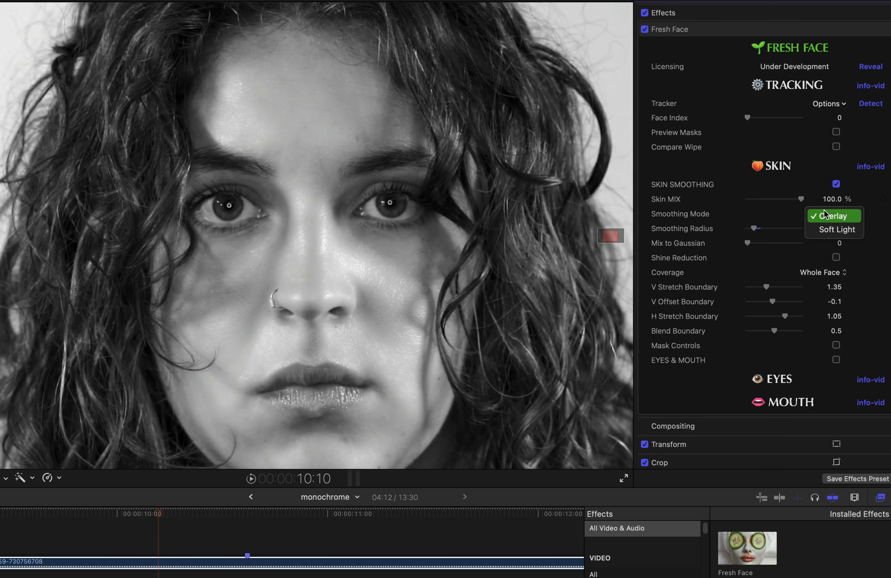
pyautogui.click(826, 230)
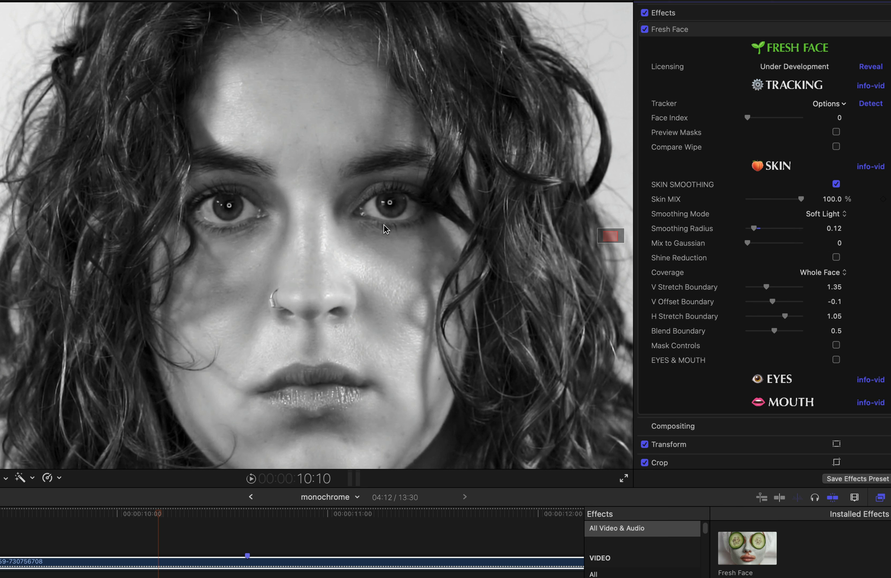
pyautogui.click(811, 212)
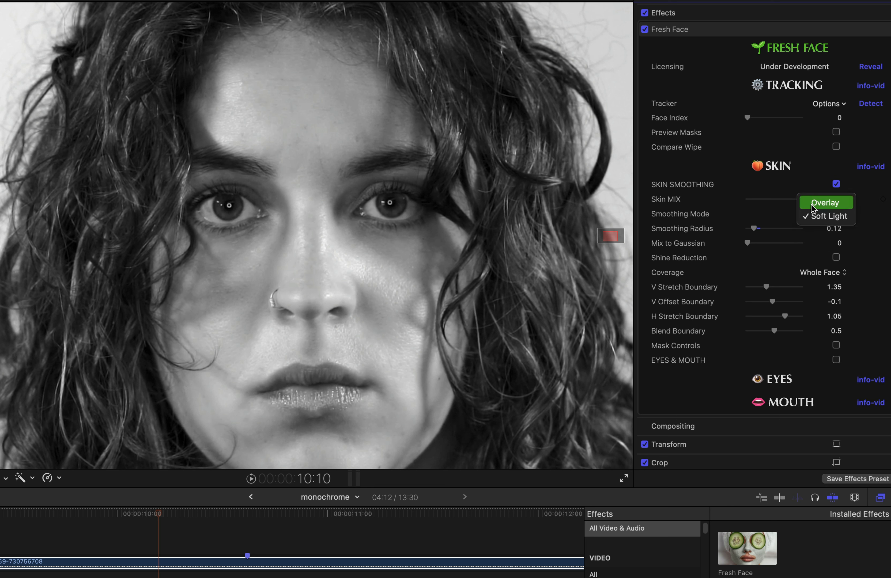
pyautogui.click(813, 202)
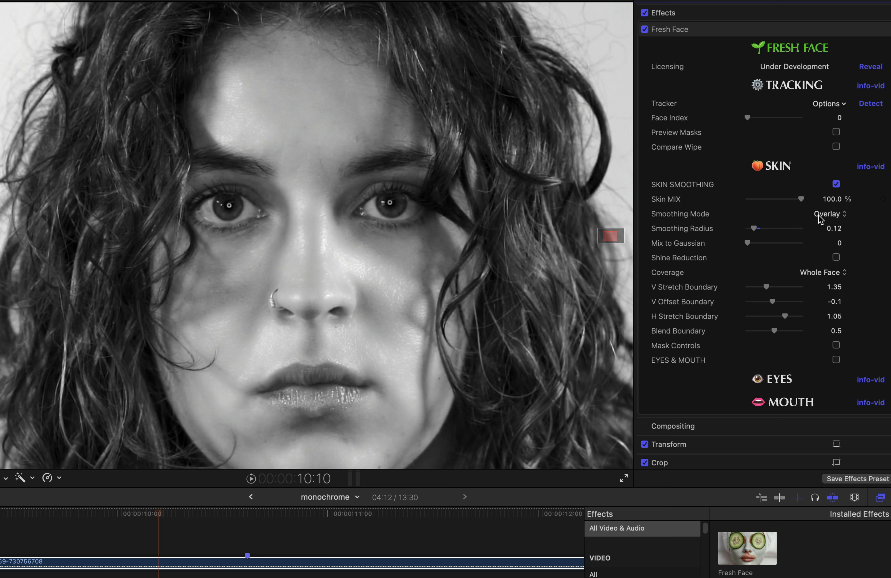
pyautogui.click(816, 214)
pyautogui.click(820, 226)
pyautogui.click(822, 214)
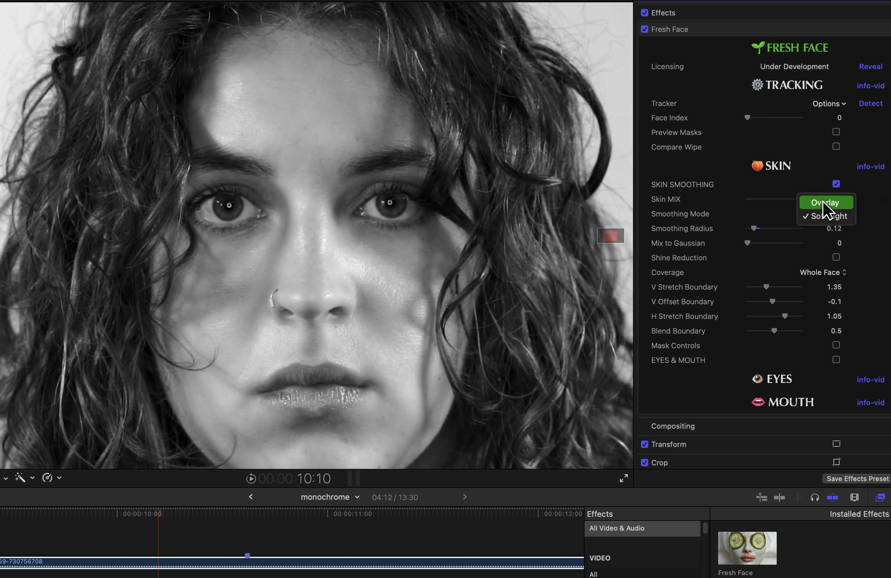
pyautogui.click(822, 202)
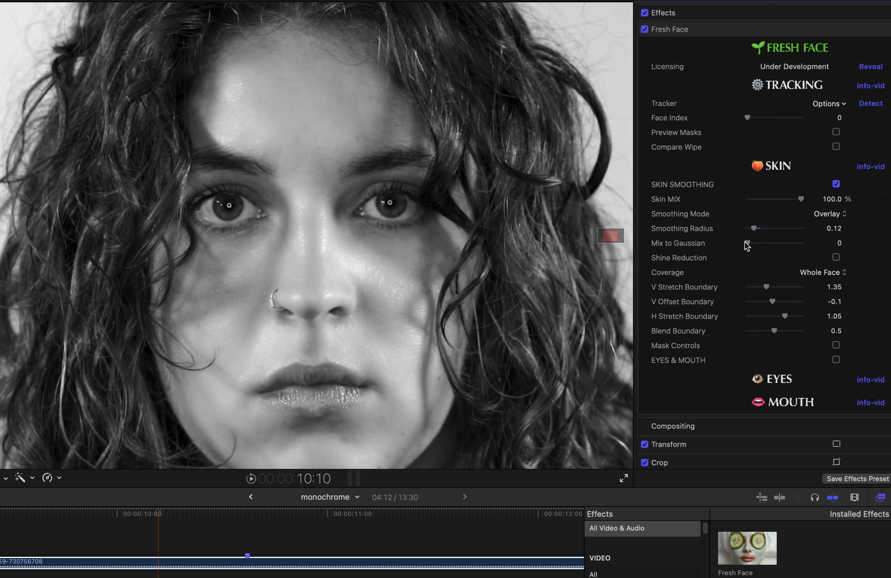
# - Set Mix to Gaussian to 0.1 after trying its range, and compare the face with Fresh Face off and on
pyautogui.moveTo(745, 242); pyautogui.dragTo(803, 243)
pyautogui.moveTo(801, 242); pyautogui.dragTo(757, 242)
pyautogui.click(645, 29)
pyautogui.click(645, 30)
pyautogui.moveTo(766, 244); pyautogui.dragTo(719, 262)
pyautogui.click(748, 247)
pyautogui.moveTo(747, 244); pyautogui.dragTo(757, 245)
pyautogui.click(644, 29)
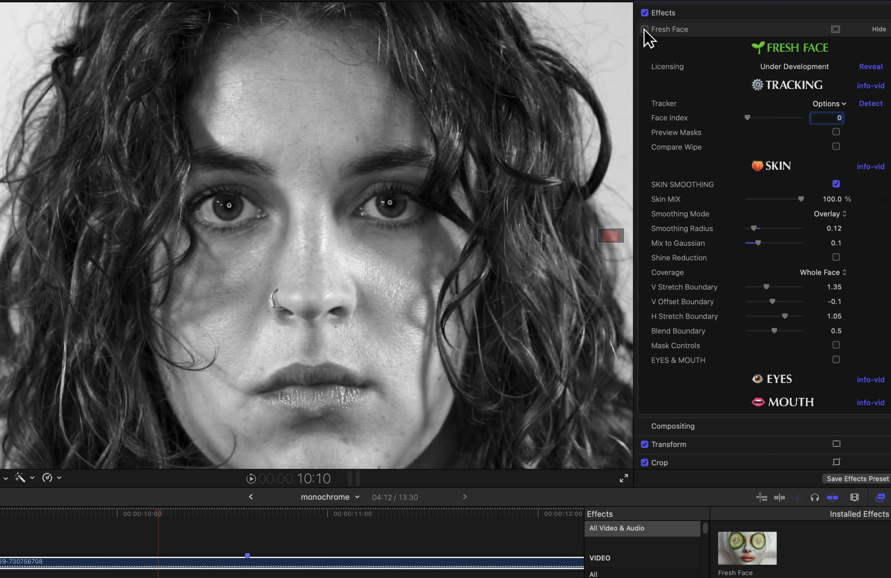
pyautogui.click(644, 29)
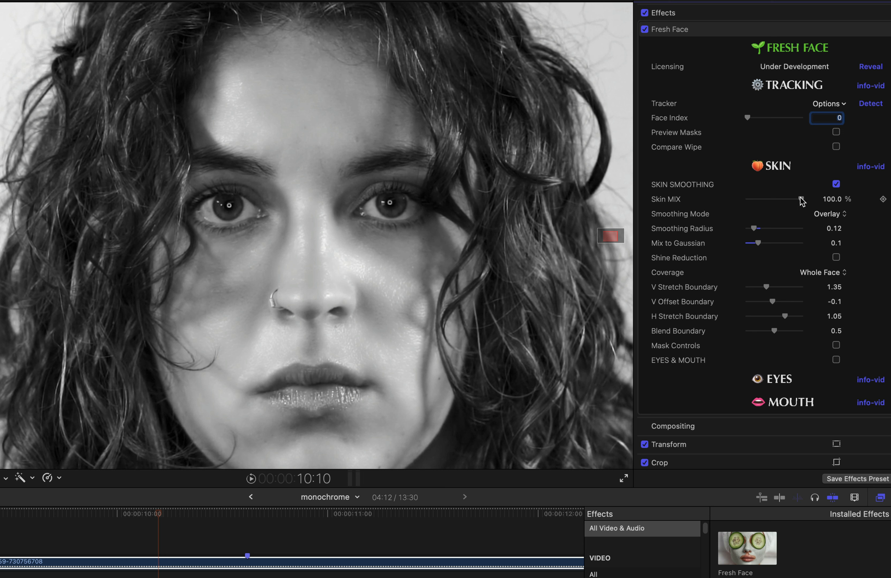
# - Enable Shine Reduction and sample its replace color from the nose bridge with Skin MIX at 0%, restoring Skin MIX to 100%
pyautogui.moveTo(800, 201); pyautogui.dragTo(719, 206)
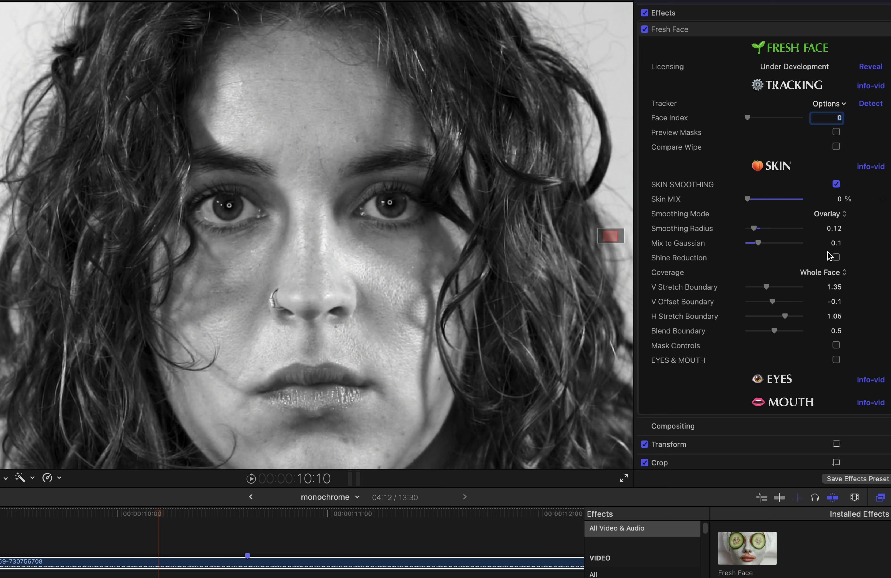
pyautogui.click(836, 257)
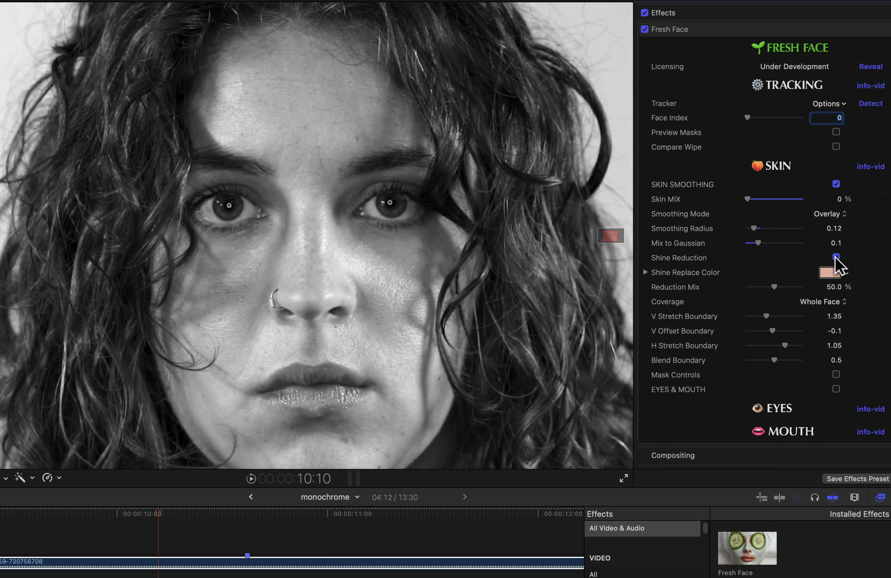
pyautogui.click(831, 275)
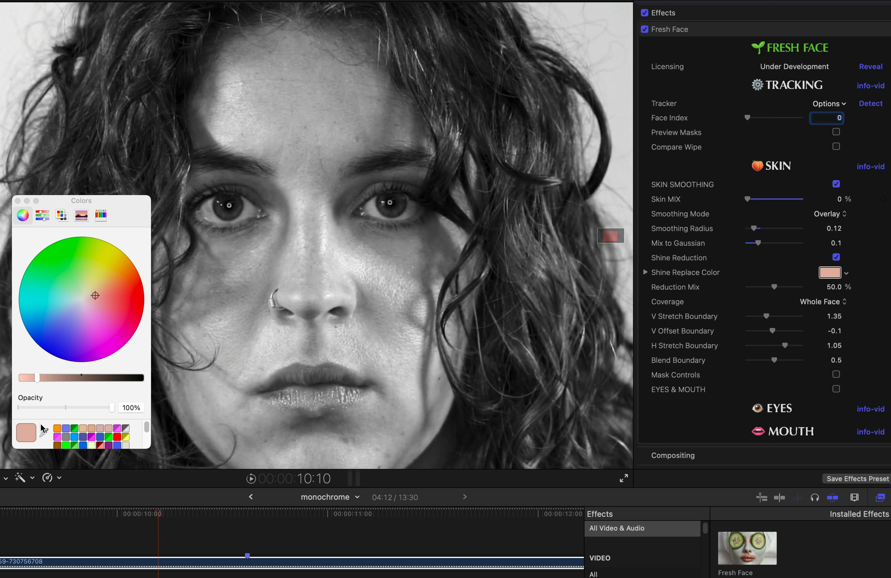
pyautogui.click(44, 433)
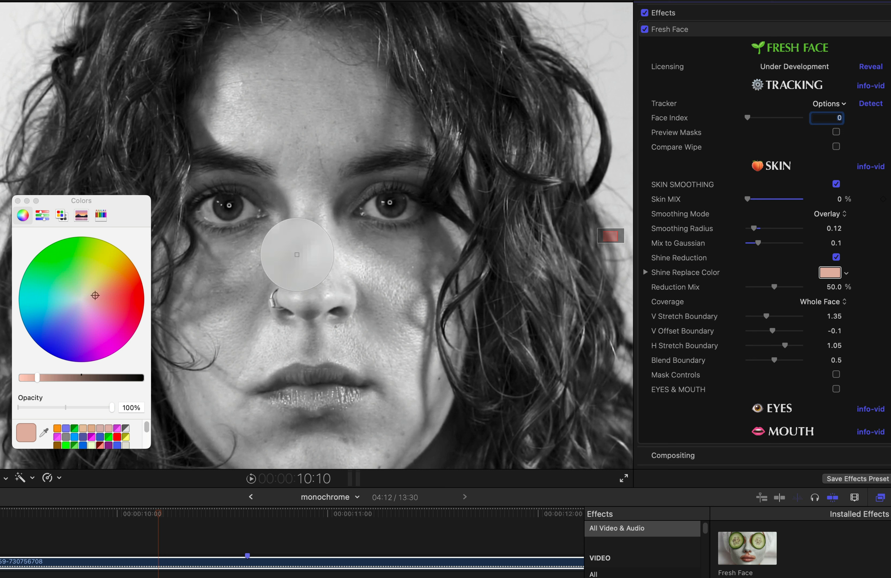
pyautogui.click(328, 247)
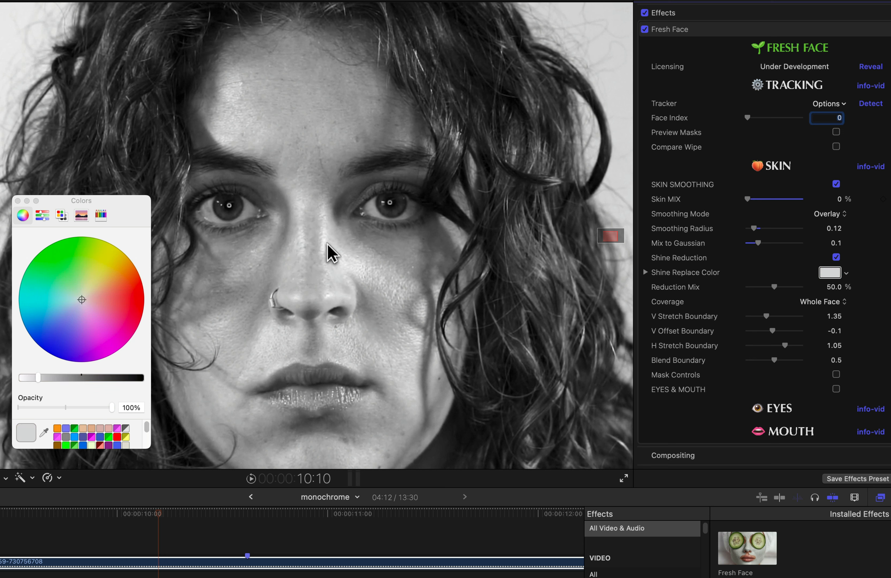
pyautogui.click(17, 201)
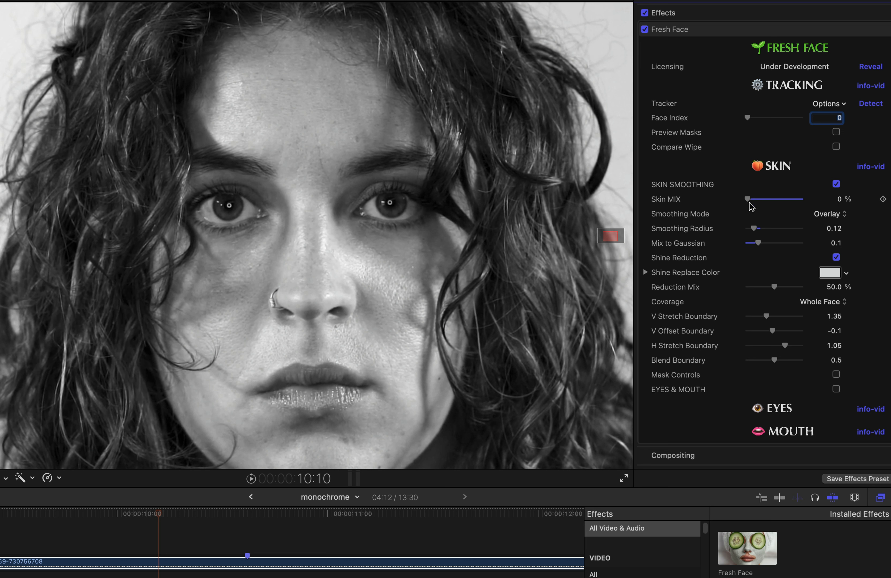
pyautogui.moveTo(748, 199); pyautogui.dragTo(880, 190)
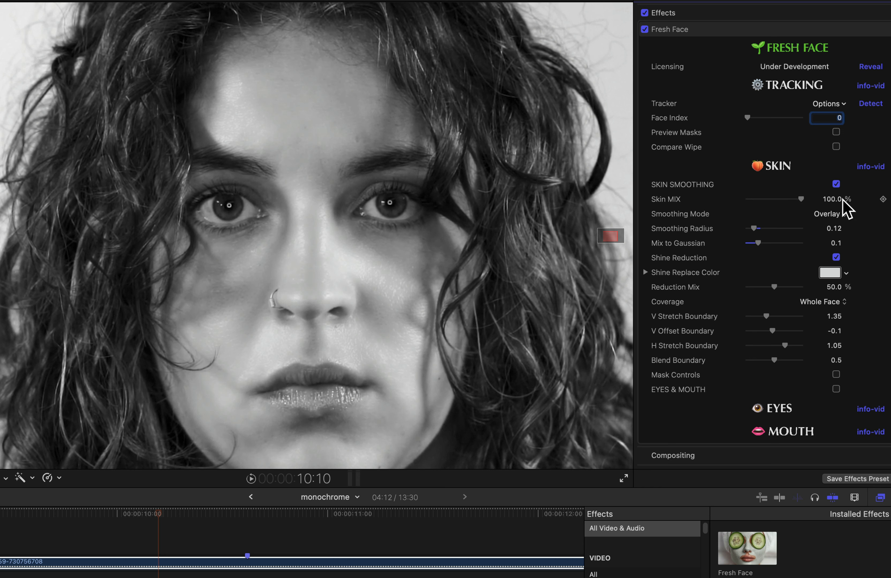
# - Compare the skin with Shine Reduction off and on, keep it on, and set the Reduction Mix to 61.89%
pyautogui.click(836, 258)
pyautogui.click(836, 258)
pyautogui.click(836, 257)
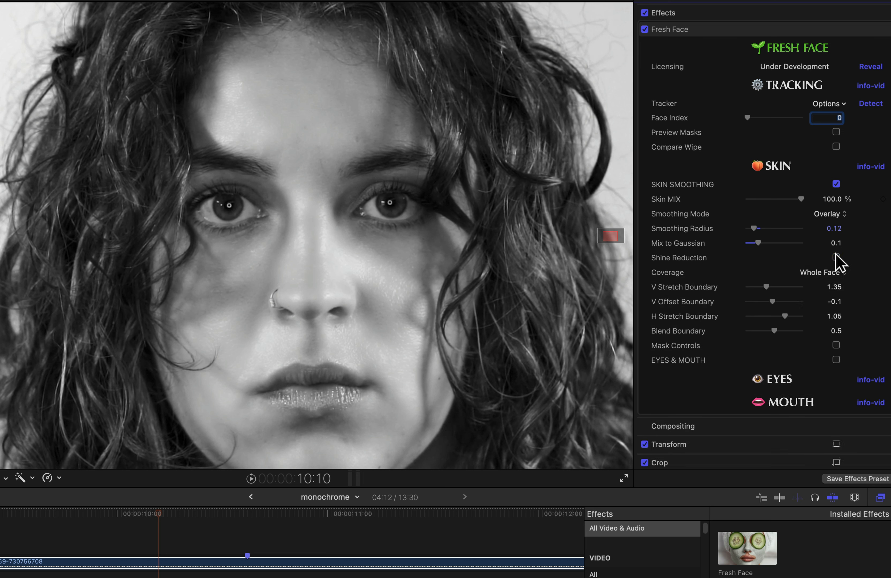
pyautogui.click(836, 256)
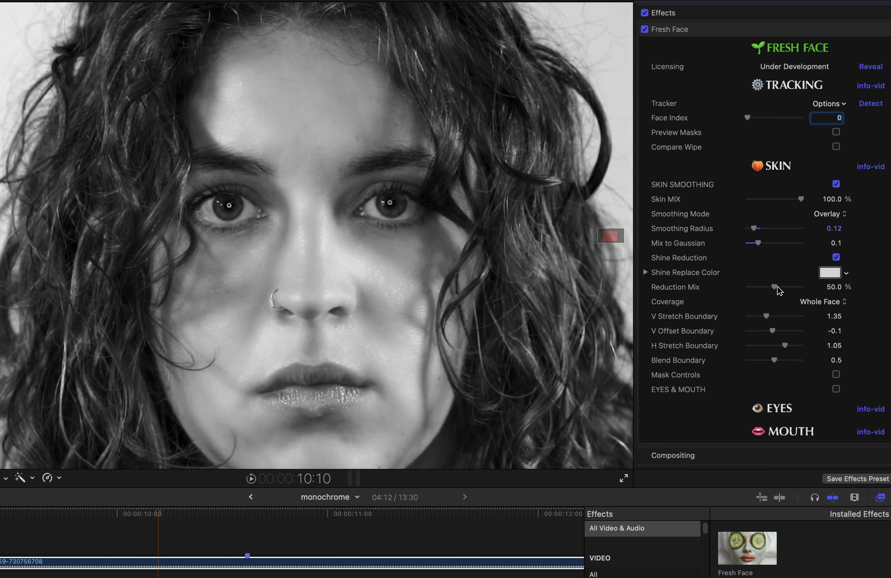
pyautogui.moveTo(790, 290)
pyautogui.mouseDown()
pyautogui.moveTo(818, 288)
pyautogui.moveTo(676, 289)
pyautogui.moveTo(888, 280)
pyautogui.moveTo(643, 300)
pyautogui.moveTo(782, 284)
pyautogui.mouseUp()
# - At 10:20, compare the retouched face with the original using Compare Wipe at 0.71 and by toggling Fresh Face off and on
pyautogui.moveTo(158, 517); pyautogui.dragTo(202, 492)
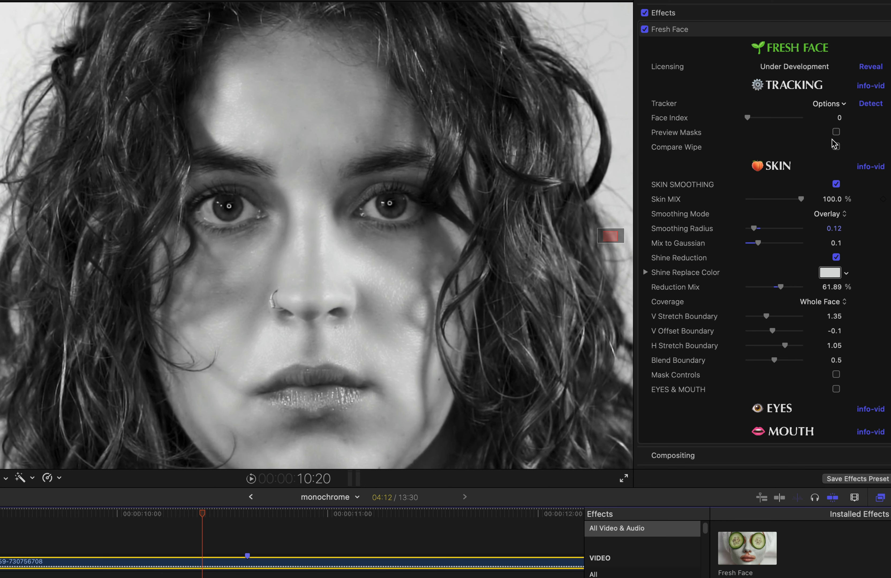
pyautogui.click(836, 147)
pyautogui.moveTo(779, 165)
pyautogui.mouseDown()
pyautogui.moveTo(760, 164)
pyautogui.moveTo(792, 157)
pyautogui.moveTo(760, 161)
pyautogui.moveTo(786, 160)
pyautogui.mouseUp()
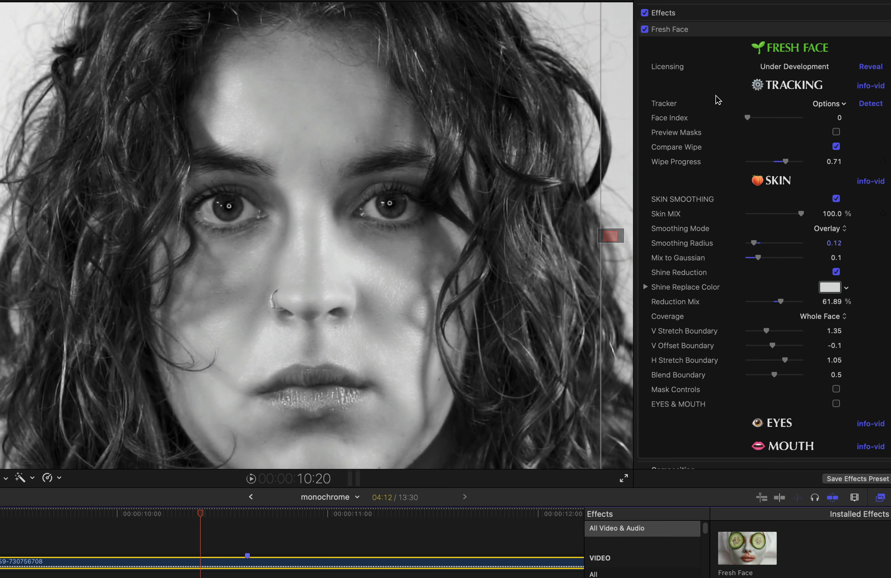
pyautogui.click(644, 32)
pyautogui.click(644, 32)
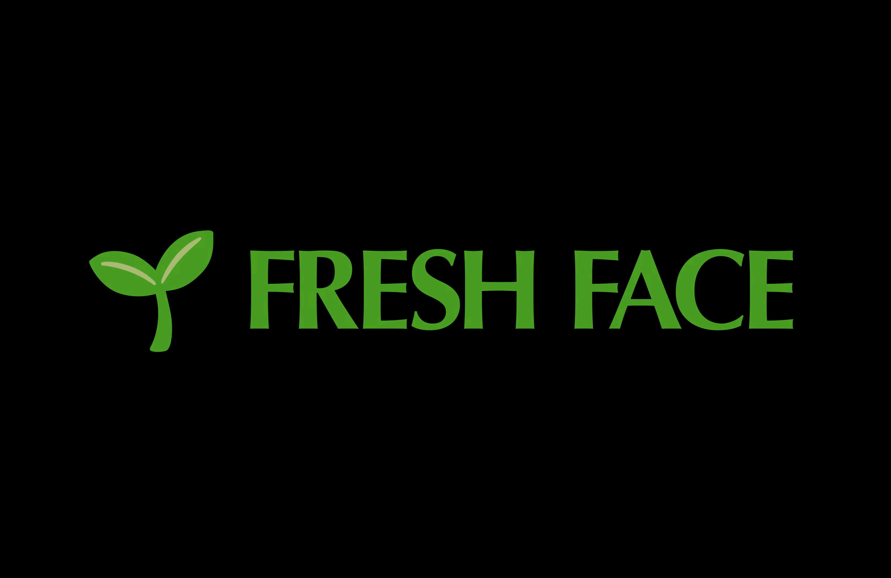